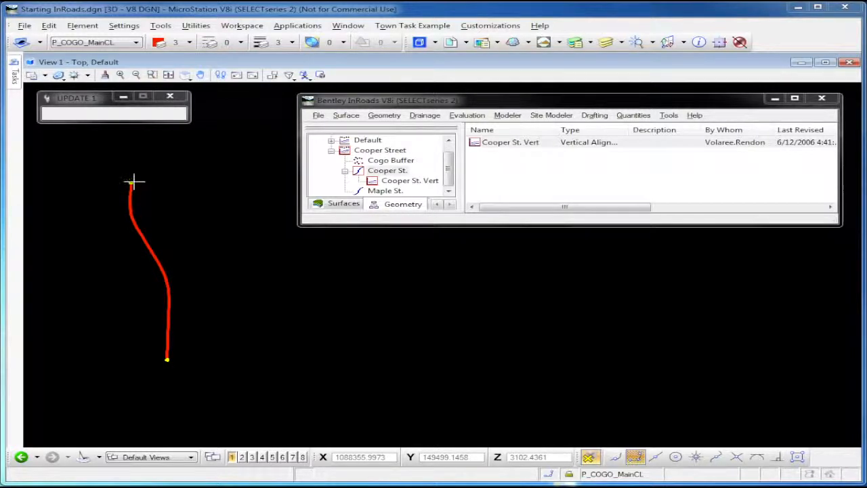
# Examine the point symbols at both ends of the Cooper St. alignment
pyautogui.scroll(6, 128, 181)
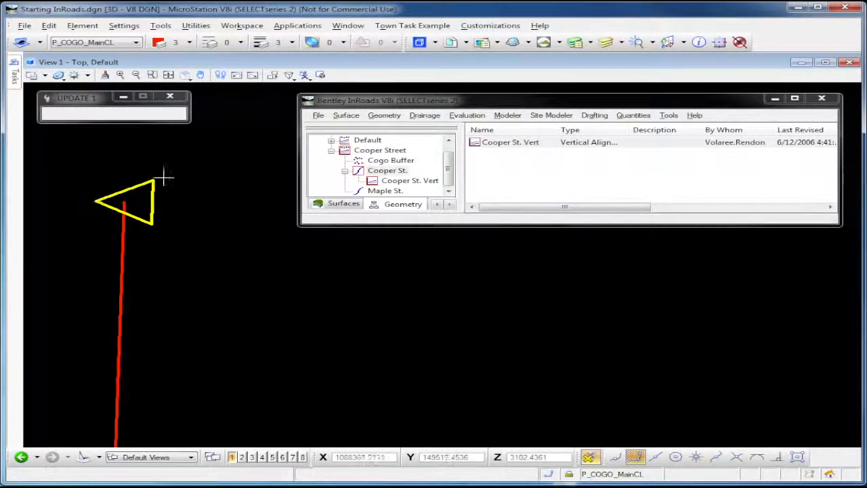
pyautogui.scroll(-5, 110, 176)
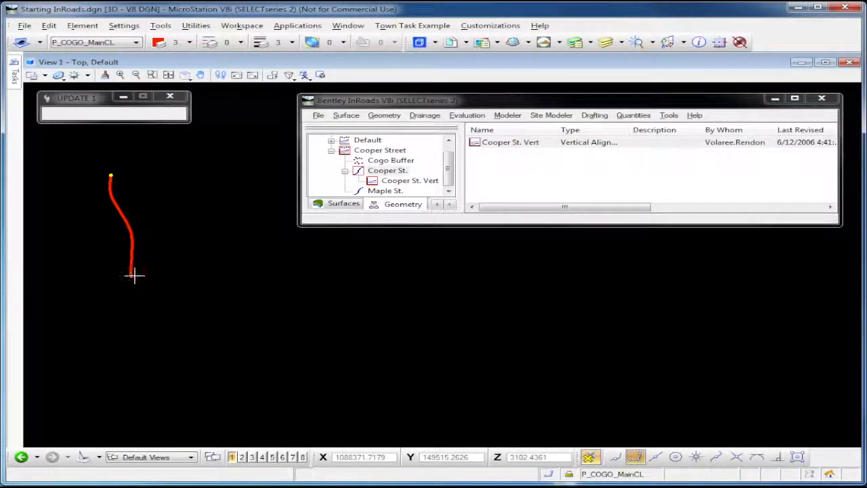
pyautogui.scroll(5, 130, 275)
pyautogui.scroll(2, 130, 258)
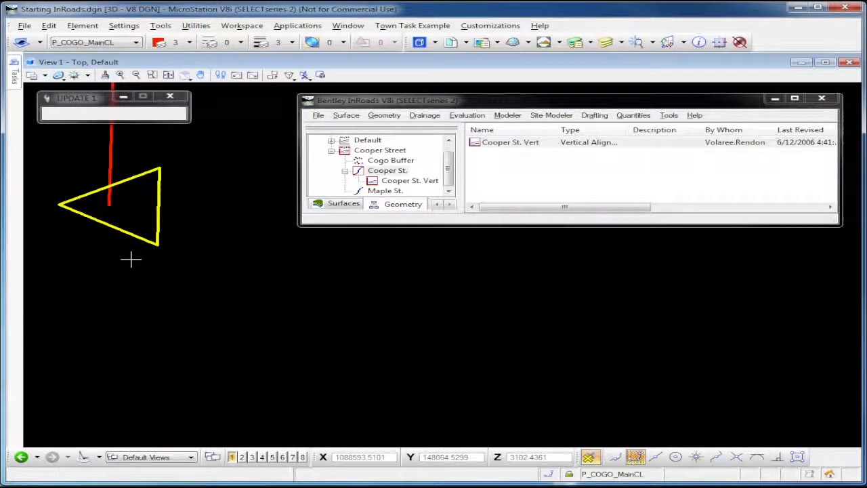
pyautogui.scroll(-5, 129, 258)
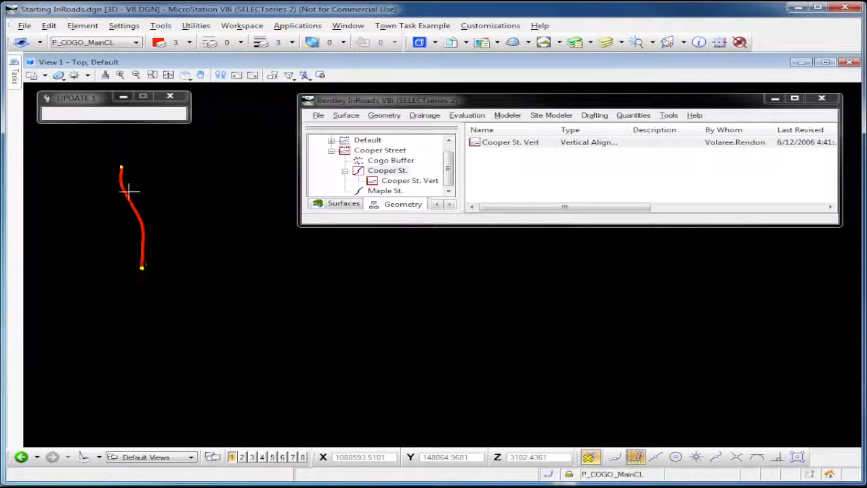
pyautogui.scroll(5, 129, 187)
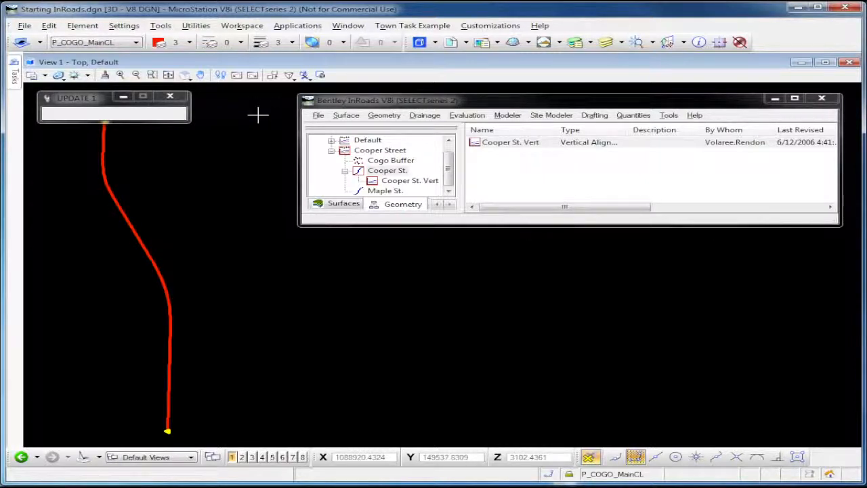
# Annotate the elements of the Cooper St. horizontal alignment, picked in the drawing, using its assigned style
pyautogui.click(384, 115)
pyautogui.moveTo(392, 130)
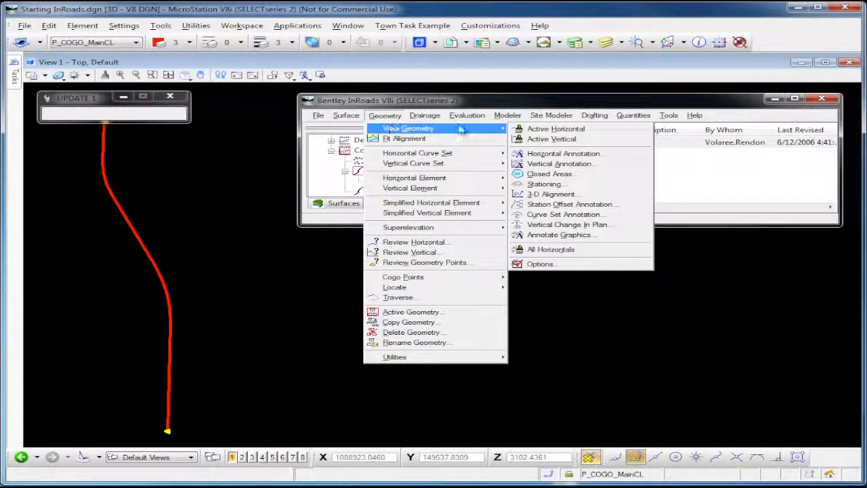
pyautogui.click(563, 154)
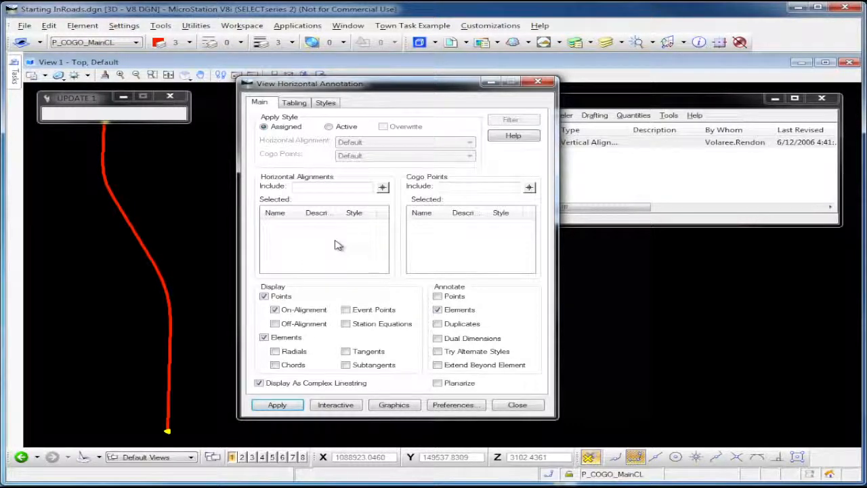
pyautogui.click(383, 189)
pyautogui.click(383, 189)
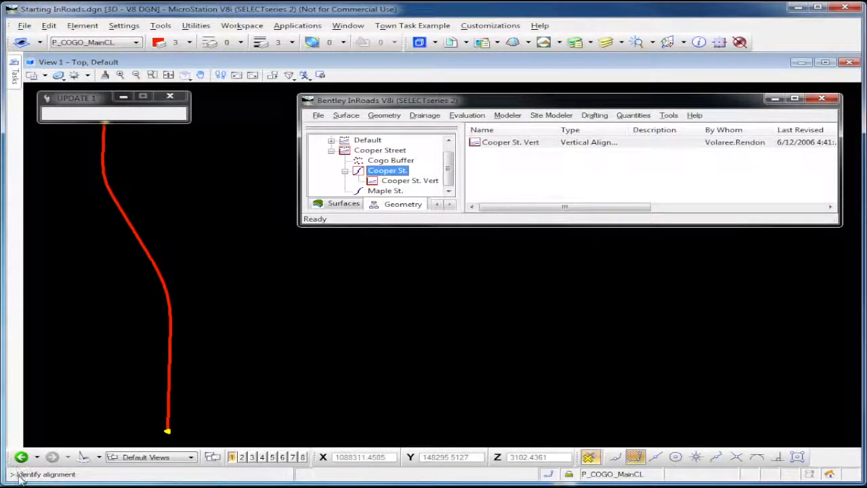
pyautogui.click(164, 285)
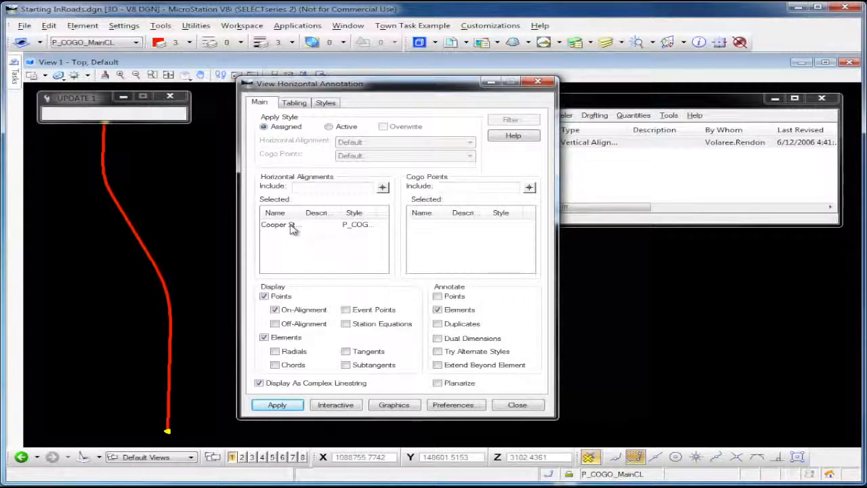
pyautogui.moveTo(302, 213); pyautogui.dragTo(315, 212)
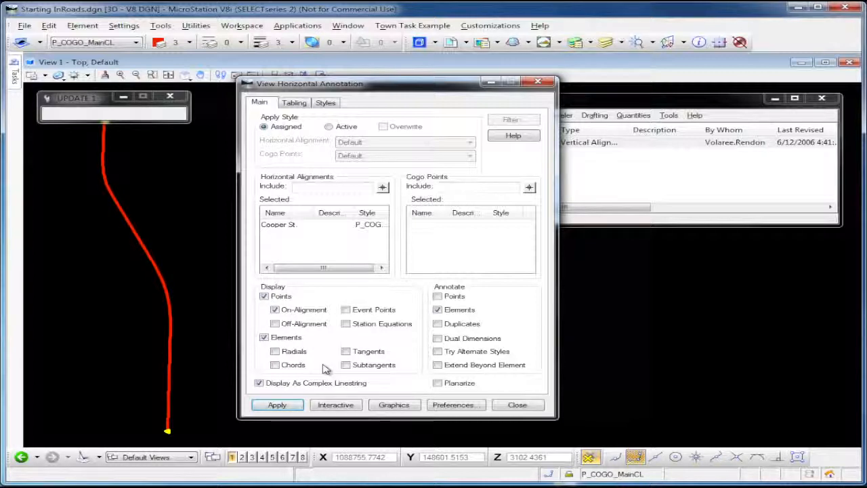
pyautogui.click(289, 406)
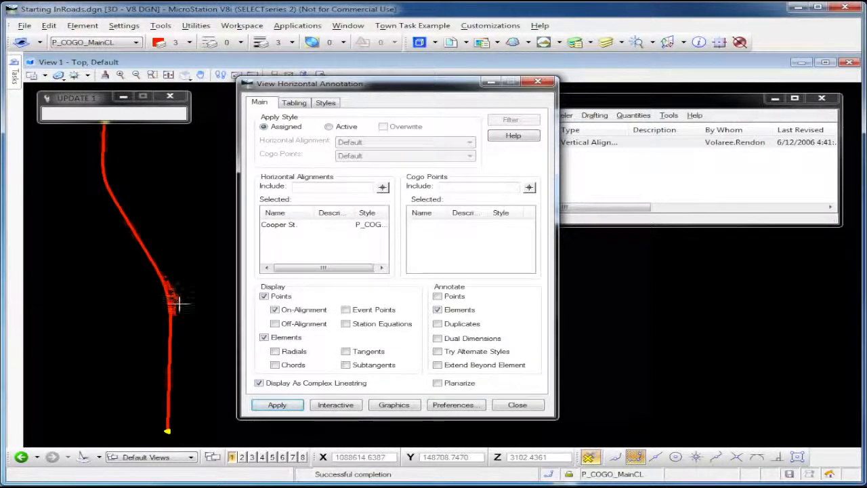
pyautogui.click(521, 406)
# Examine the curve and tangent annotations along the Cooper St. alignment from one end to the other
pyautogui.scroll(3, 166, 289)
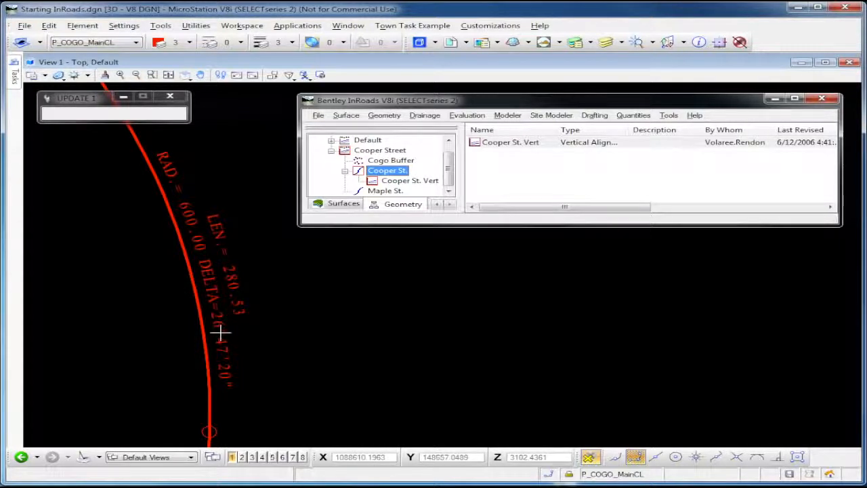
pyautogui.scroll(-2, 178, 209)
pyautogui.scroll(4, 141, 149)
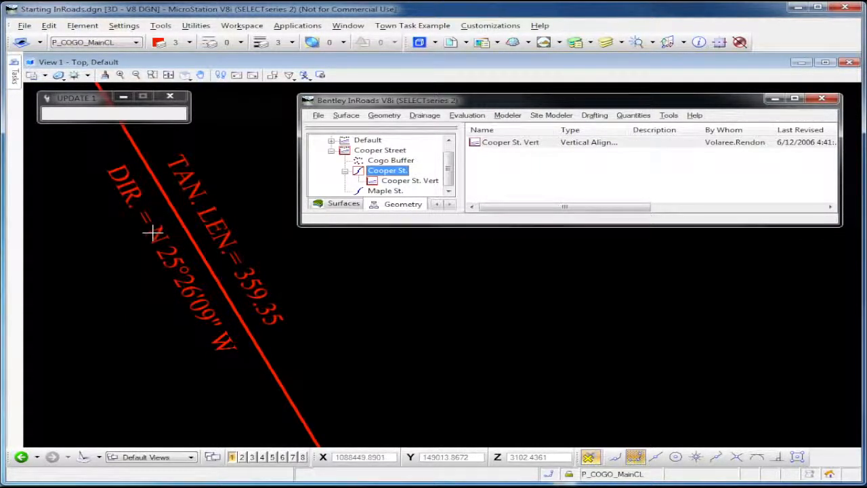
pyautogui.scroll(-5, 155, 229)
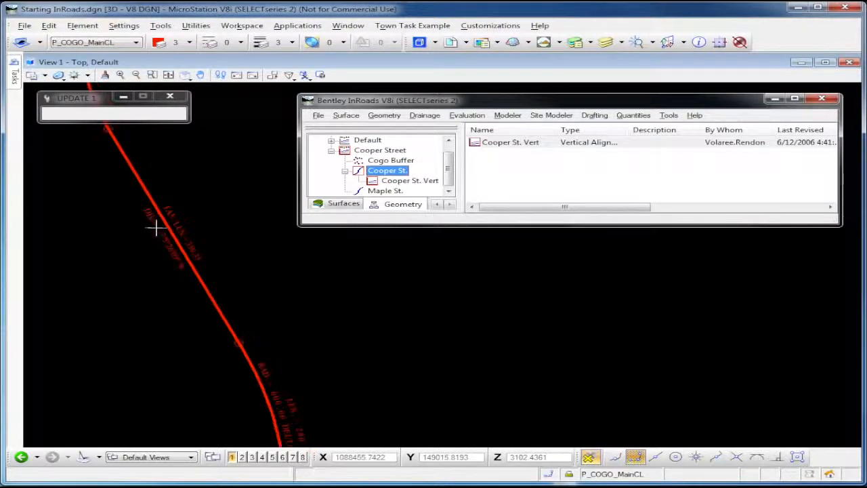
pyautogui.scroll(-2, 155, 228)
pyautogui.scroll(5, 156, 223)
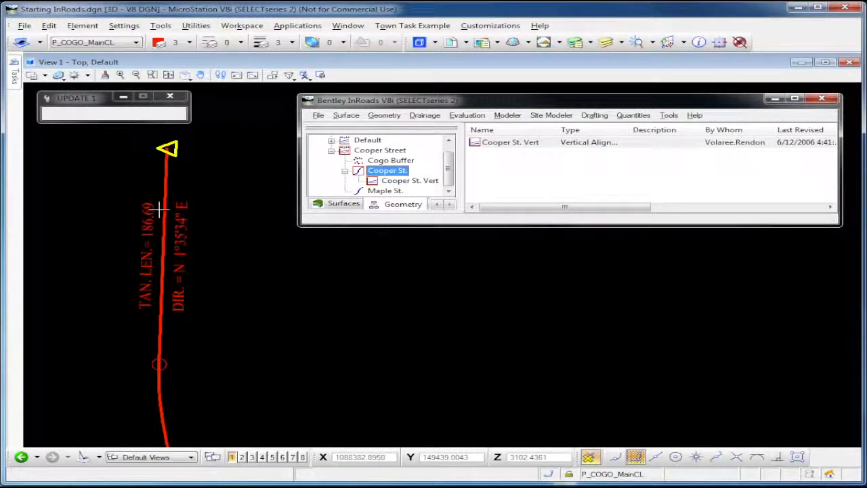
pyautogui.scroll(-4, 150, 177)
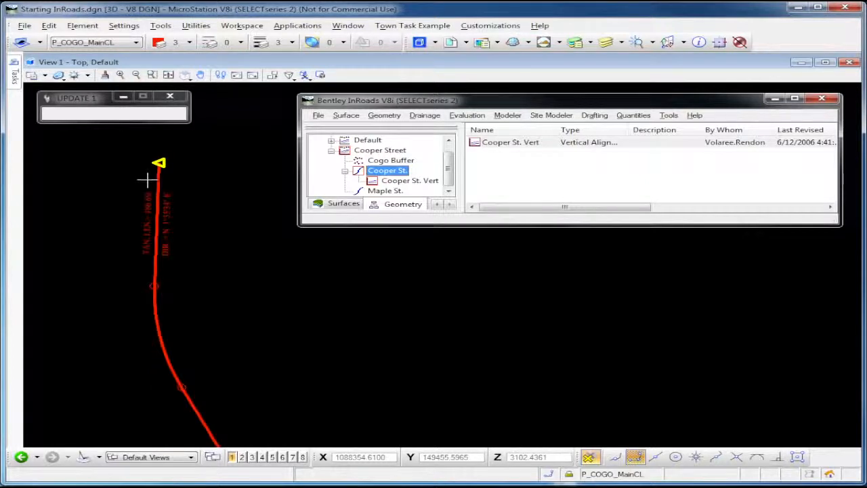
pyautogui.scroll(3, 188, 323)
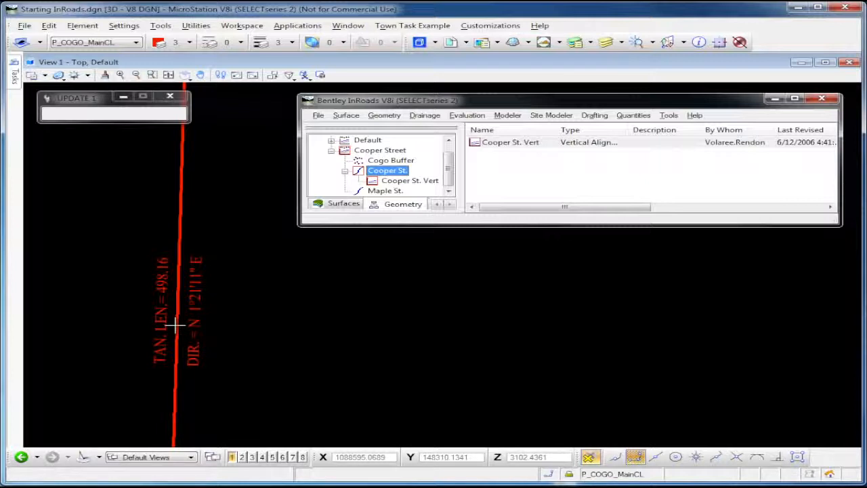
# Review the full Cooper St. horizontal alignment report beside the drawing, keeping the whole alignment in sight
pyautogui.click(383, 115)
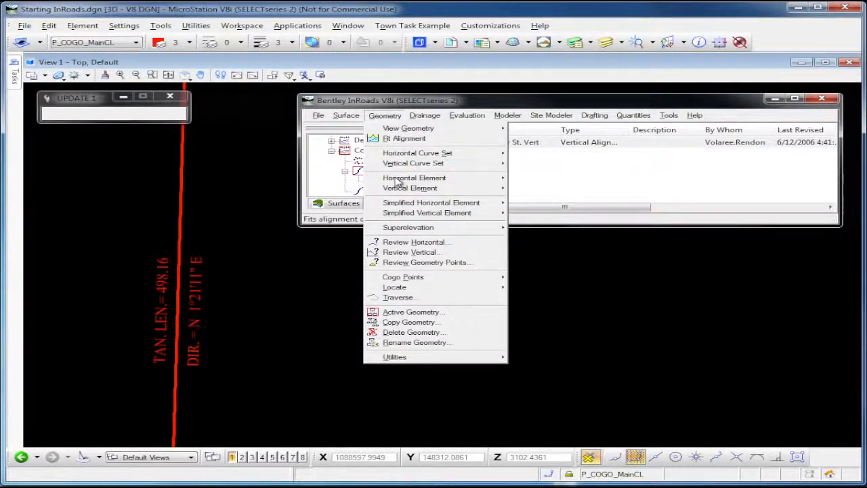
pyautogui.click(402, 244)
pyautogui.moveTo(821, 329); pyautogui.dragTo(788, 434)
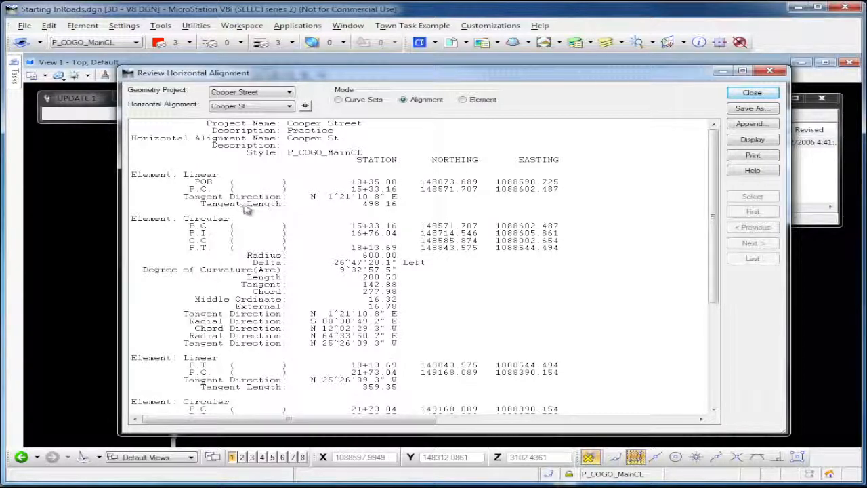
pyautogui.moveTo(348, 79)
pyautogui.mouseDown()
pyautogui.moveTo(442, 66)
pyautogui.moveTo(386, 65)
pyautogui.mouseUp()
pyautogui.moveTo(830, 144); pyautogui.dragTo(720, 143)
pyautogui.moveTo(546, 59); pyautogui.dragTo(652, 62)
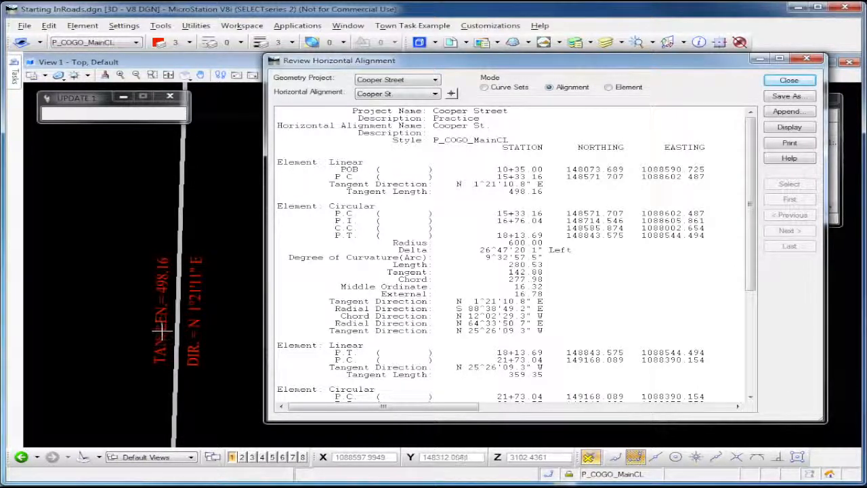
pyautogui.scroll(-5, 144, 270)
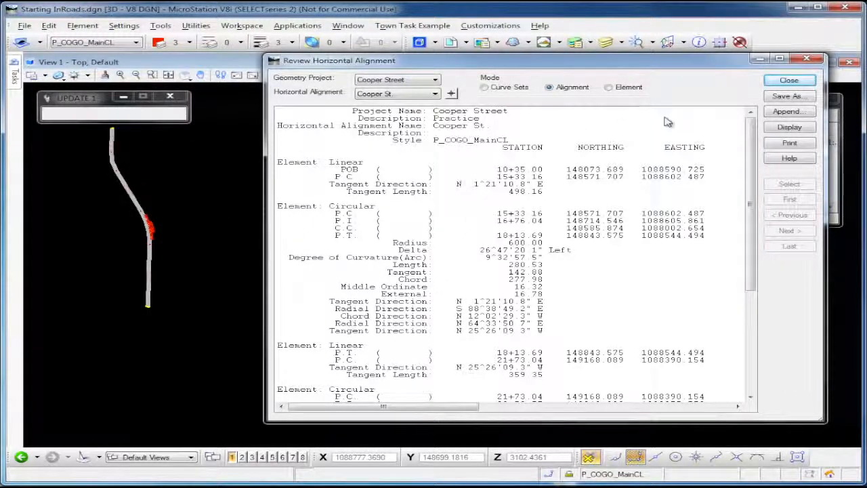
# Review the Cooper St. alignment element by element through to the last one, return to Alignment mode and close the review
pyautogui.click(612, 89)
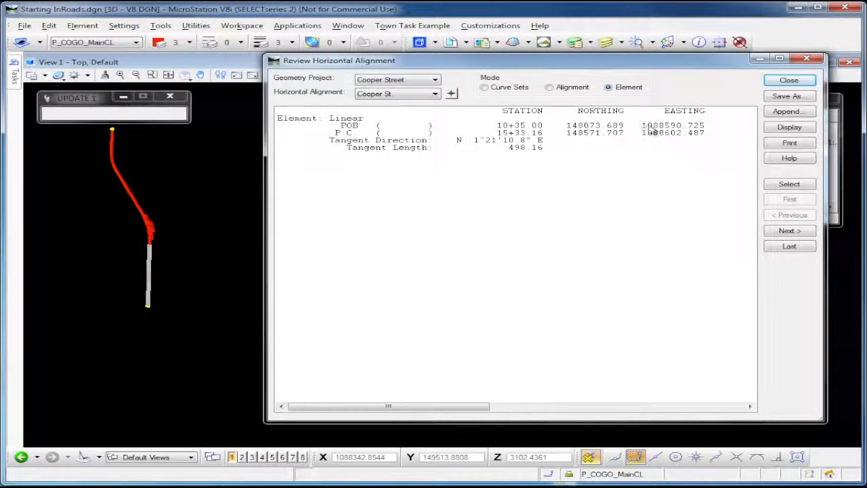
pyautogui.click(786, 231)
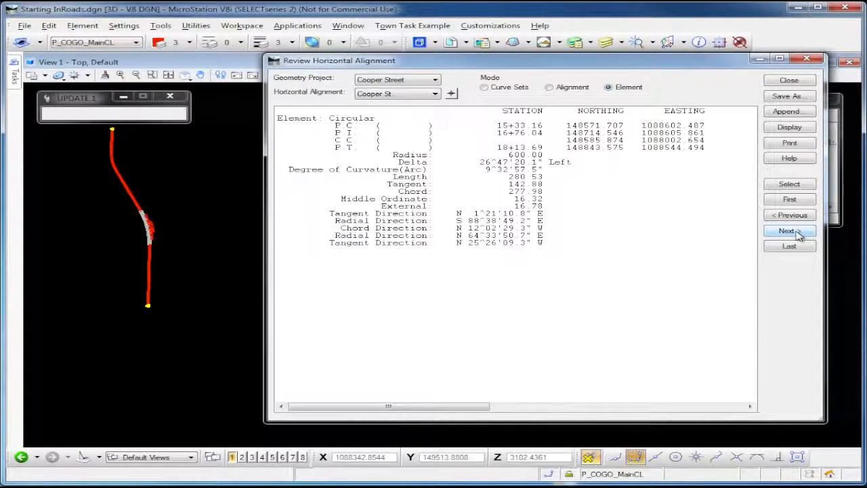
pyautogui.click(787, 231)
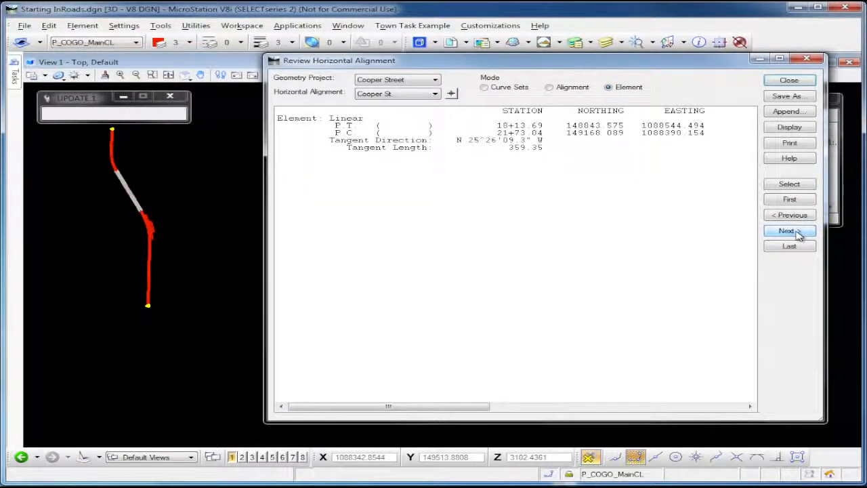
pyautogui.click(787, 231)
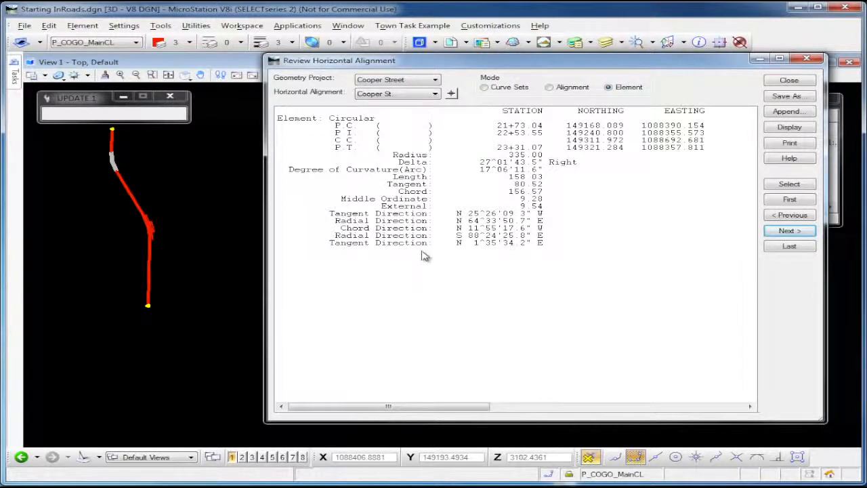
pyautogui.click(787, 232)
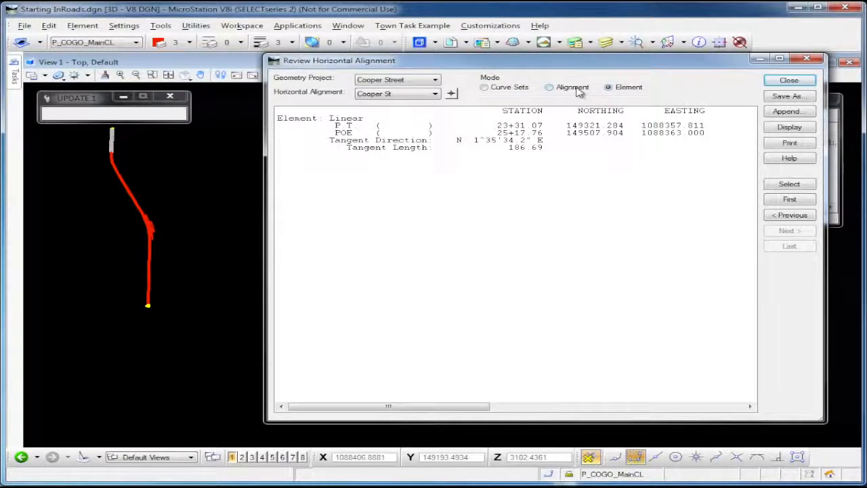
pyautogui.click(548, 87)
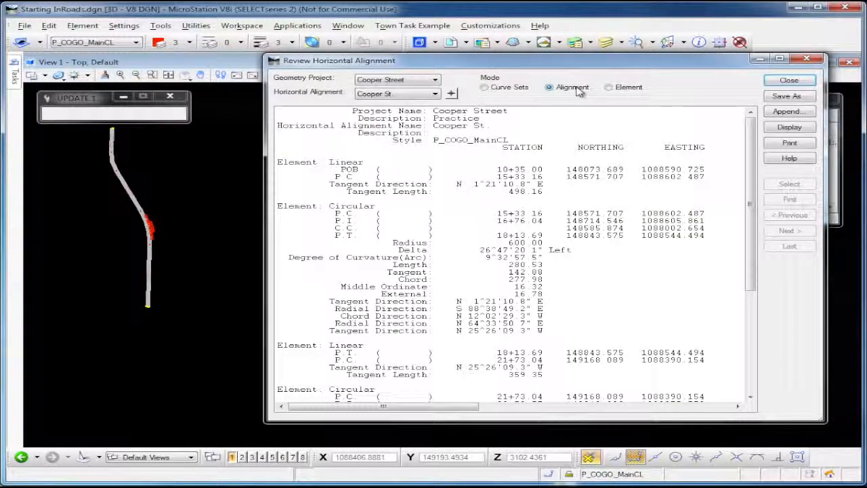
pyautogui.click(802, 82)
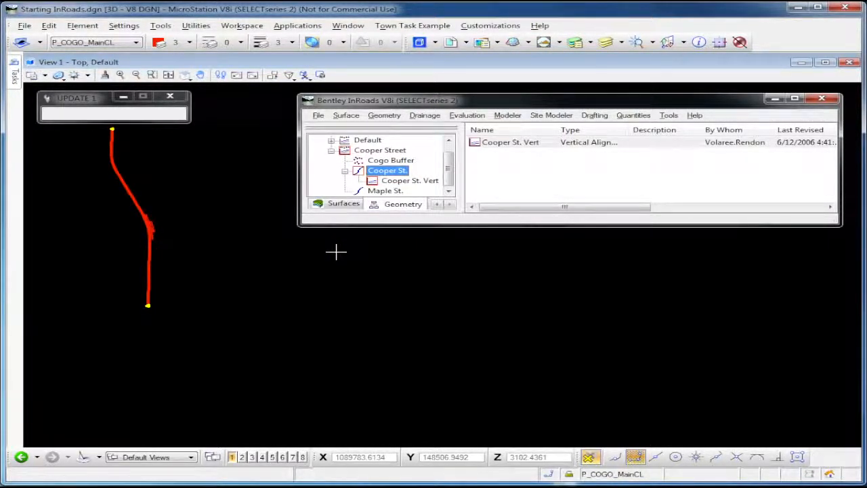
# Start the stationing display for geometry and choose Cooper St. as the horizontal alignment
pyautogui.click(379, 118)
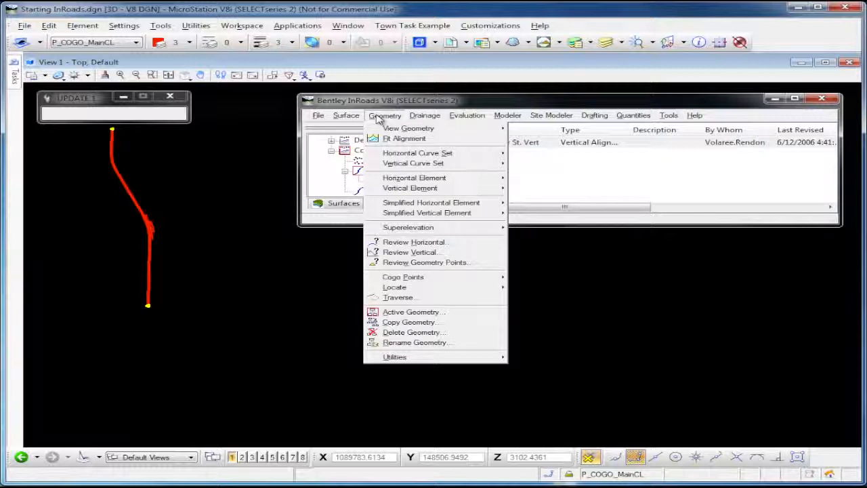
pyautogui.moveTo(386, 129)
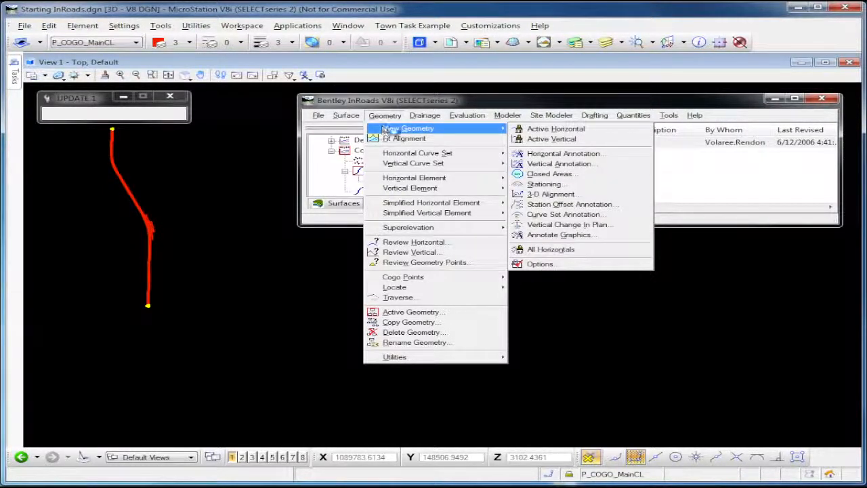
pyautogui.click(554, 184)
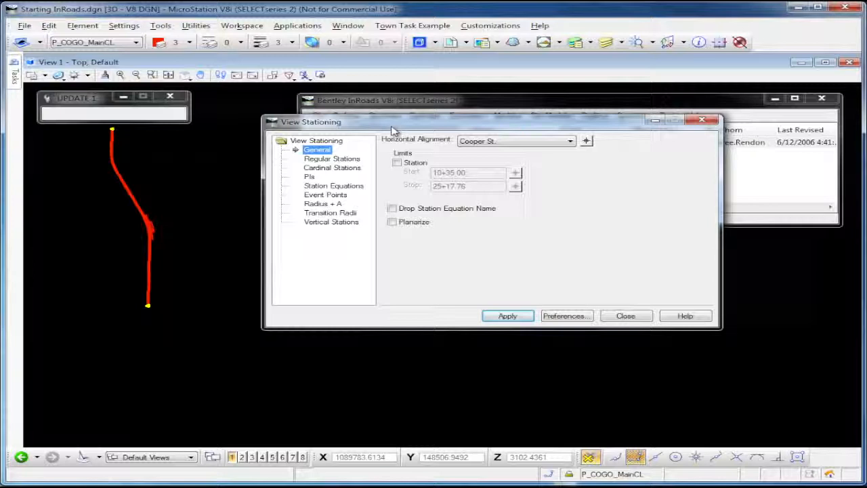
pyautogui.moveTo(390, 126); pyautogui.dragTo(387, 146)
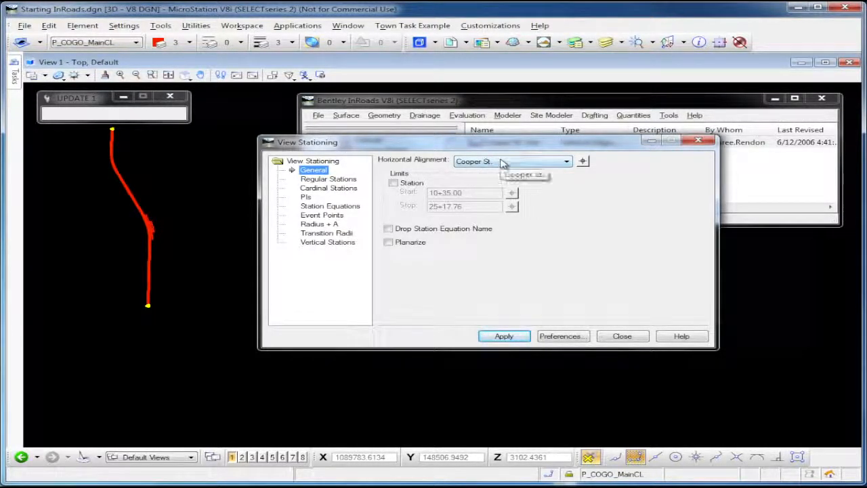
pyautogui.click(566, 163)
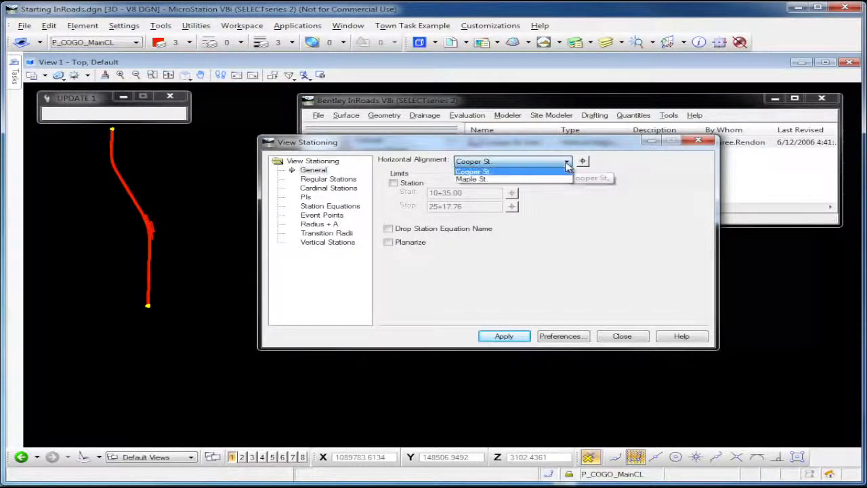
pyautogui.click(481, 171)
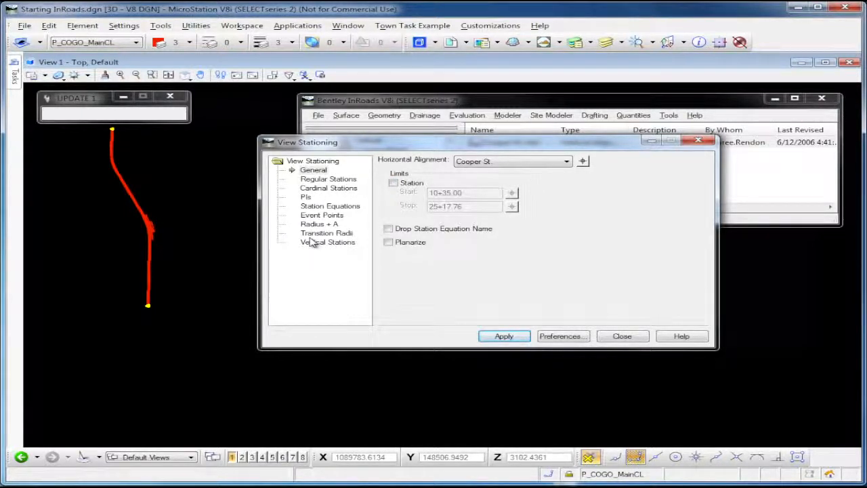
# Examine the stationing settings for regular and cardinal stations, PIs, station equations, event points, radii and vertical stations, returning to the general settings
pyautogui.click(318, 180)
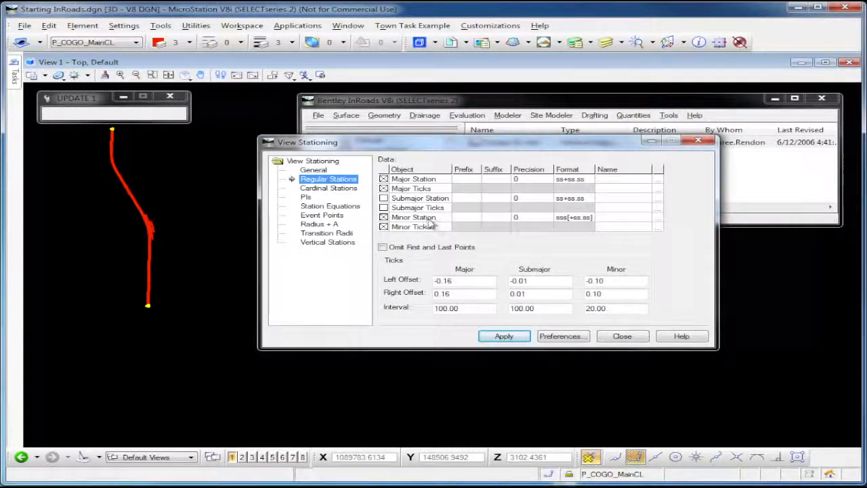
pyautogui.click(325, 189)
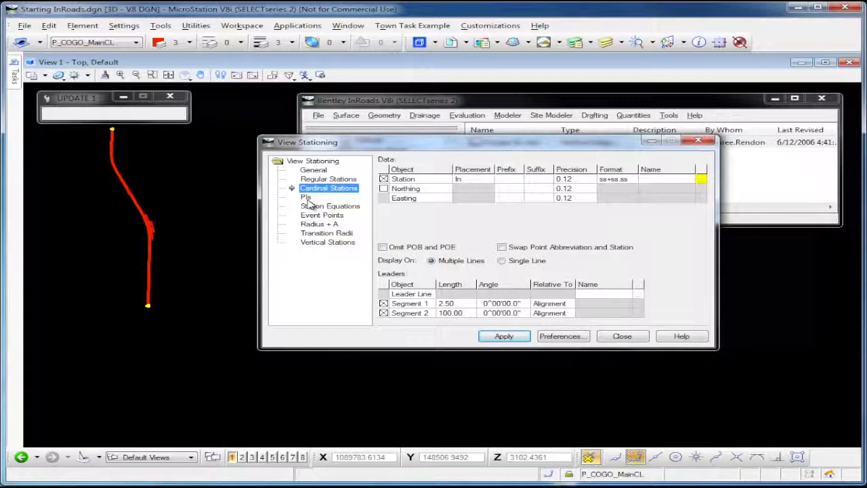
pyautogui.click(313, 243)
pyautogui.click(318, 233)
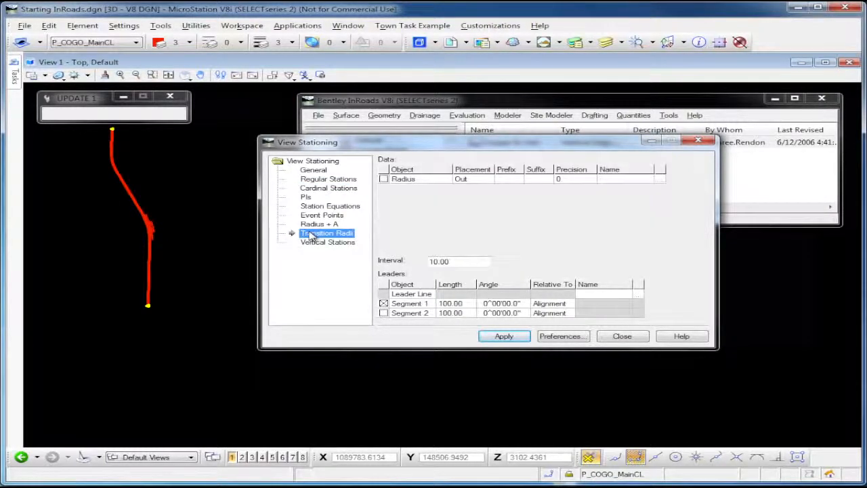
pyautogui.click(316, 225)
pyautogui.click(318, 216)
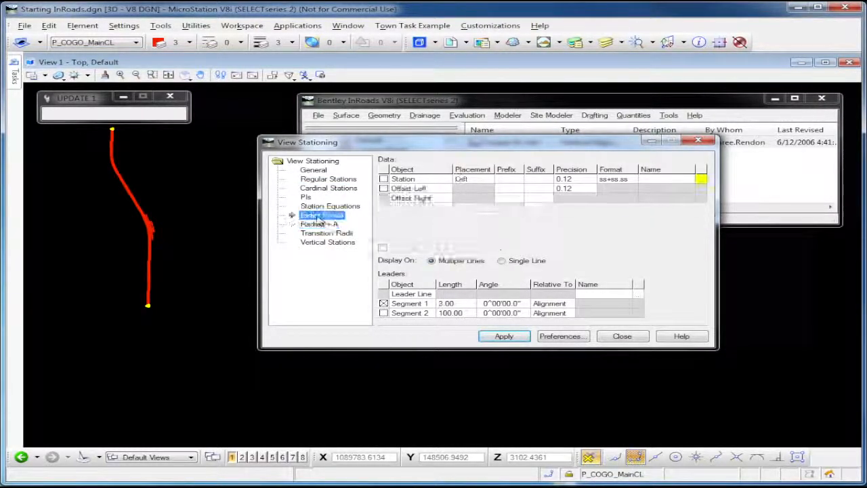
pyautogui.click(321, 207)
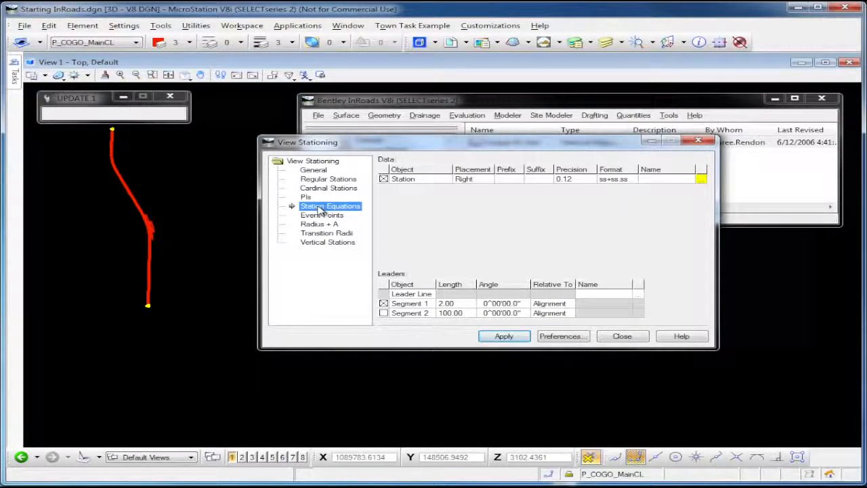
pyautogui.click(305, 196)
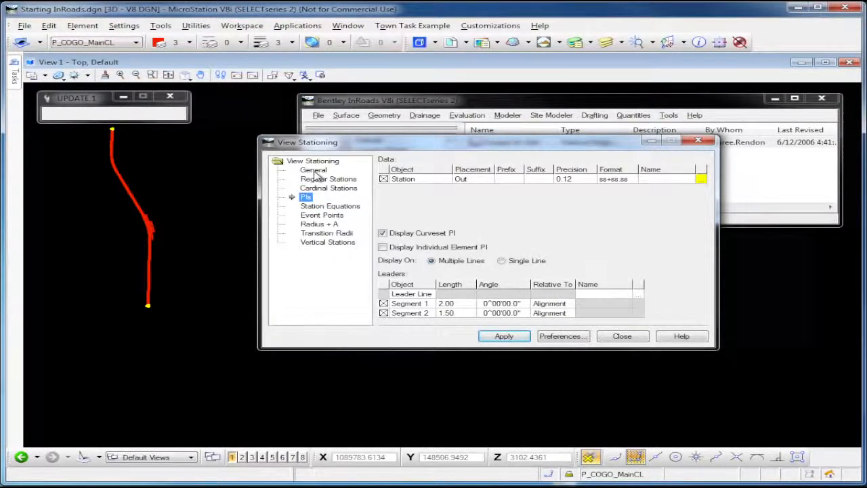
pyautogui.click(314, 171)
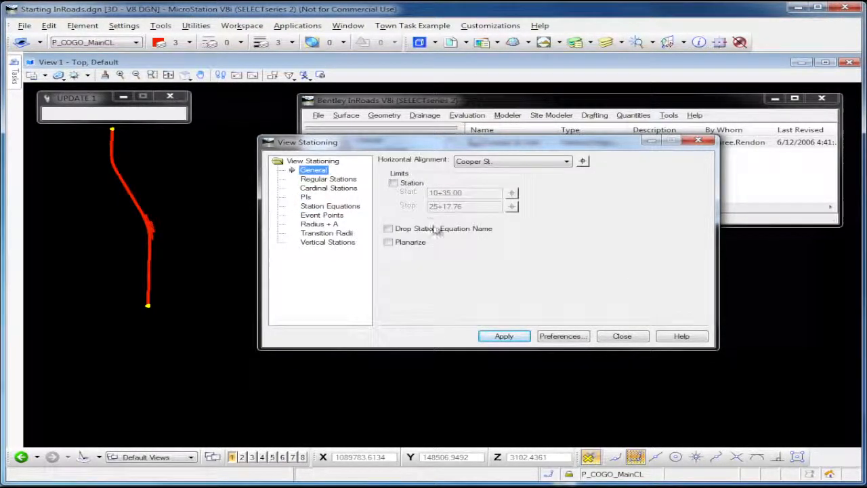
# Load the V8i stationing preference, apply the stationing to the Cooper St. alignment and close the stationing settings
pyautogui.click(562, 337)
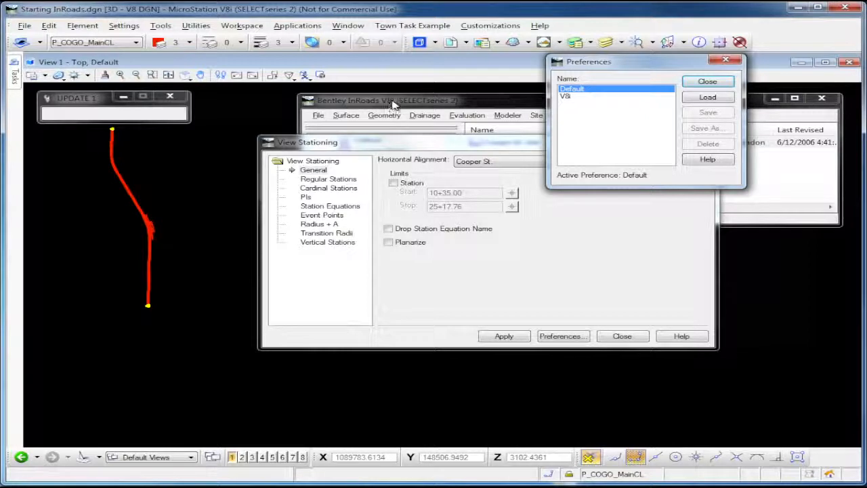
pyautogui.click(572, 97)
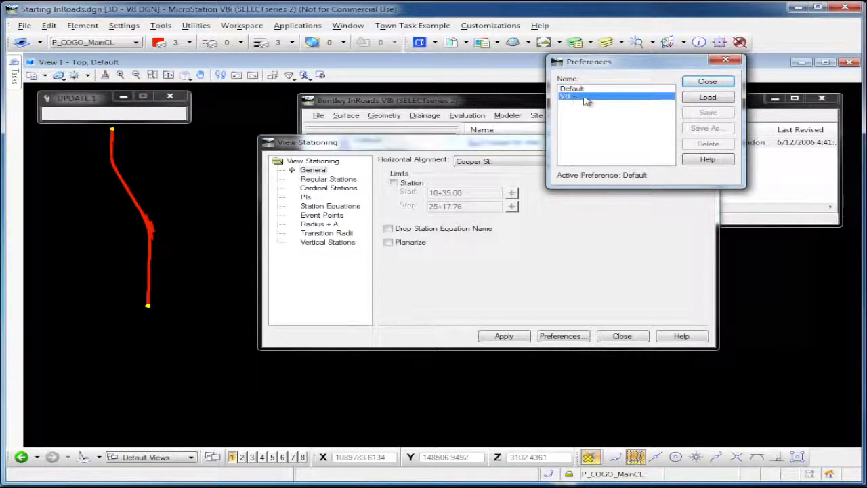
pyautogui.click(700, 99)
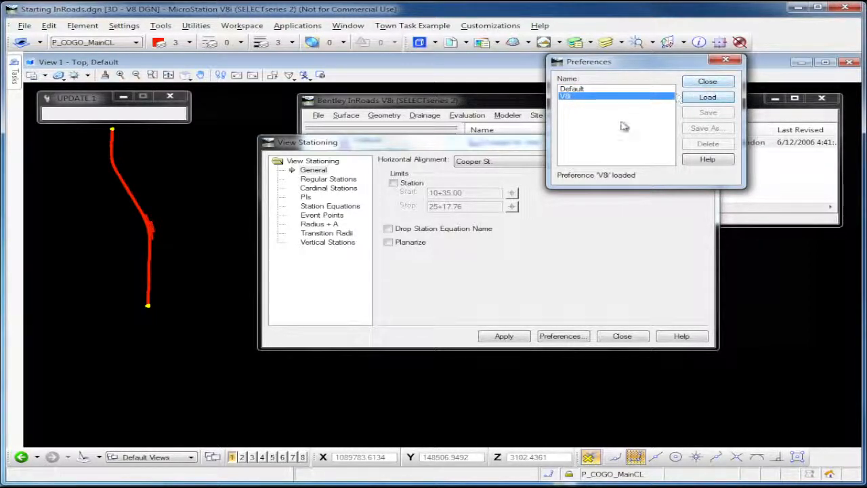
pyautogui.click(704, 82)
pyautogui.click(505, 337)
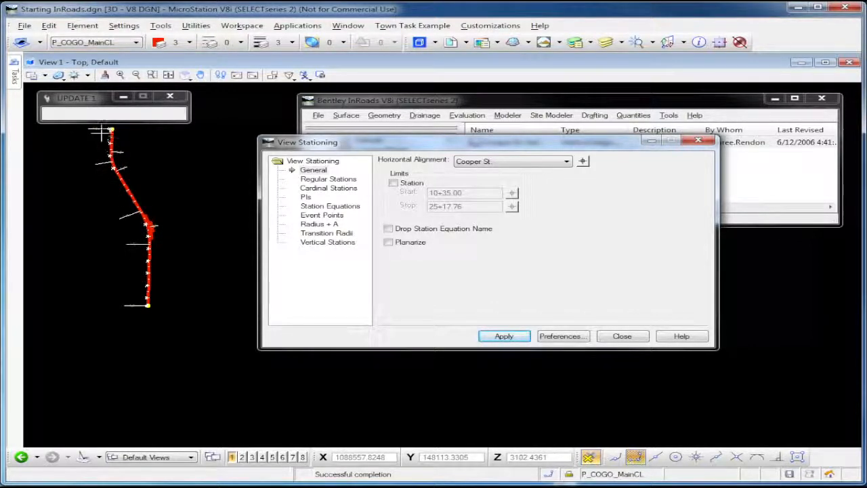
pyautogui.click(618, 334)
# Examine the Cooper St. stationing from the POB label up to the P.C. and P.I. of the first curve and back
pyautogui.scroll(5, 129, 305)
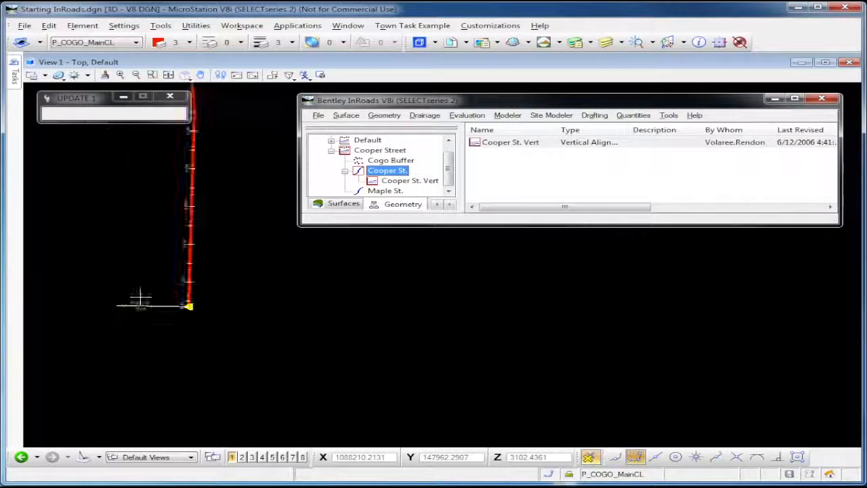
pyautogui.scroll(4, 140, 298)
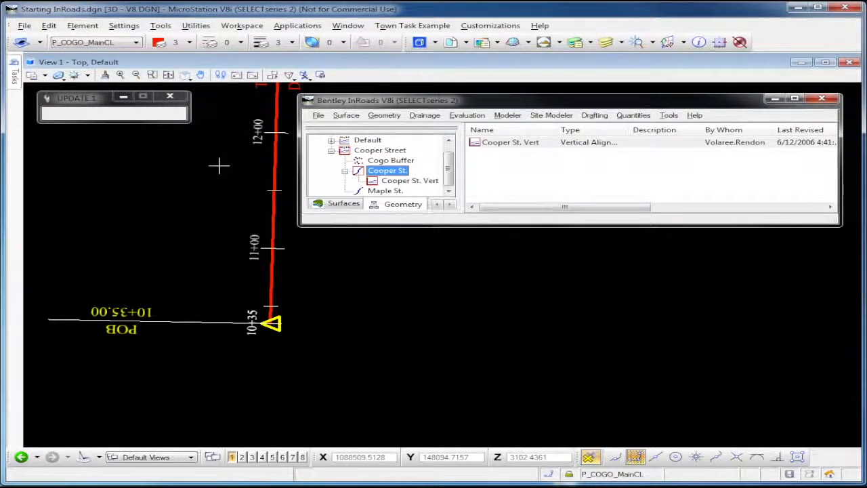
pyautogui.moveTo(219, 165); pyautogui.dragTo(223, 357, button='middle')
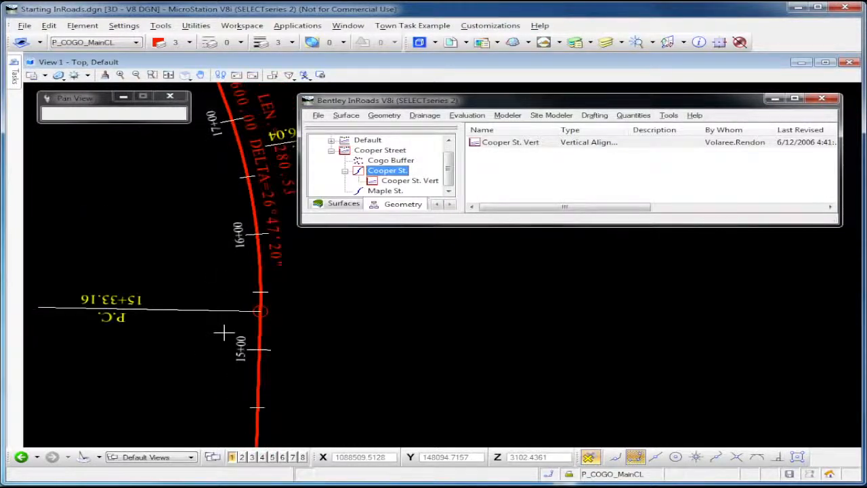
pyautogui.moveTo(192, 180); pyautogui.dragTo(169, 243, button='middle')
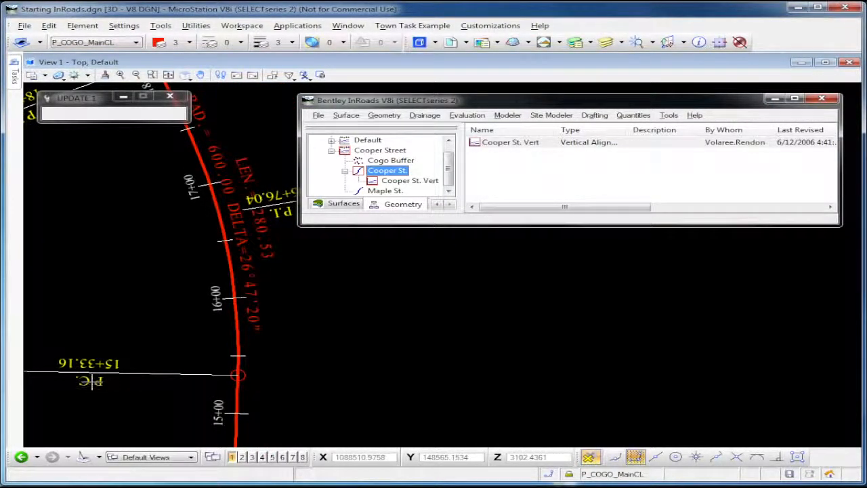
pyautogui.middleClick(178, 391)
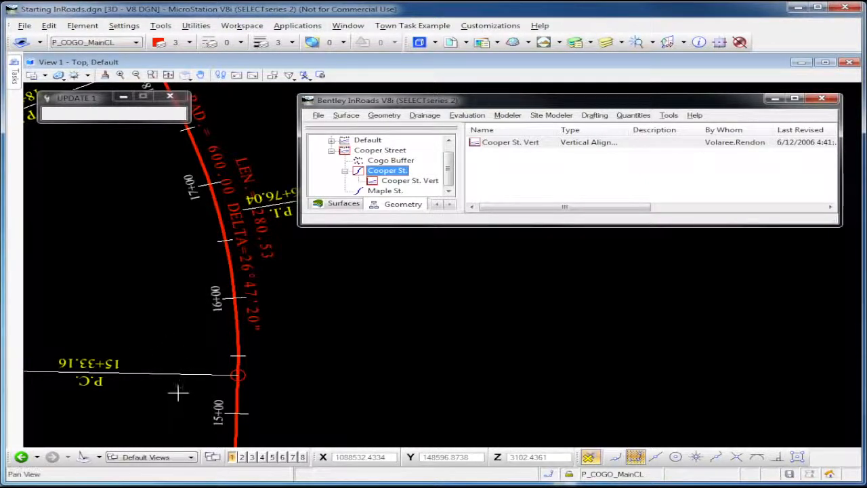
pyautogui.moveTo(178, 392); pyautogui.dragTo(155, 169, button='middle')
pyautogui.moveTo(140, 363); pyautogui.dragTo(129, 178, button='middle')
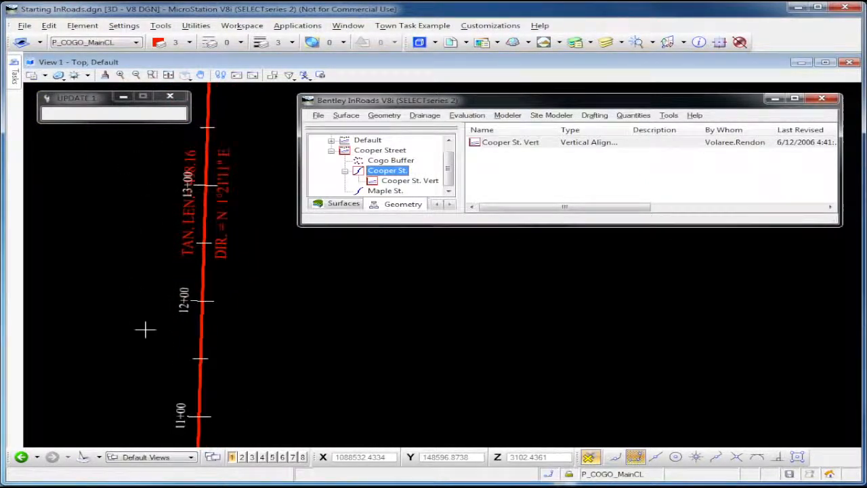
pyautogui.moveTo(145, 330); pyautogui.dragTo(145, 142, button='middle')
pyautogui.scroll(-3, 206, 318)
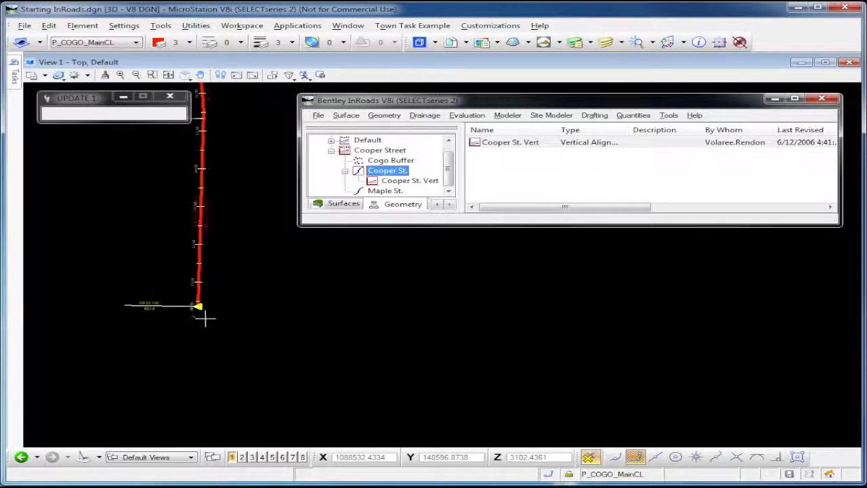
pyautogui.scroll(-2, 205, 317)
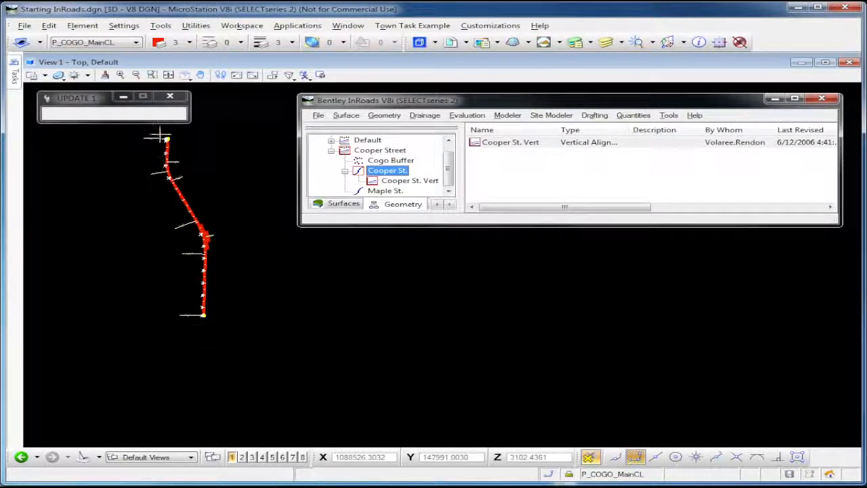
# Examine the POE label and the P.T., P.I. and P.C. station labels of the last curve, finishing with an overview of the alignment
pyautogui.scroll(6, 159, 138)
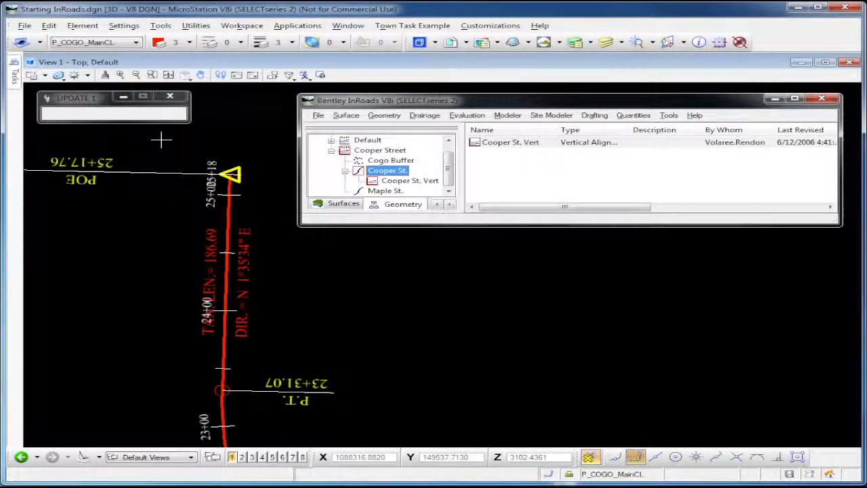
pyautogui.scroll(-4, 177, 177)
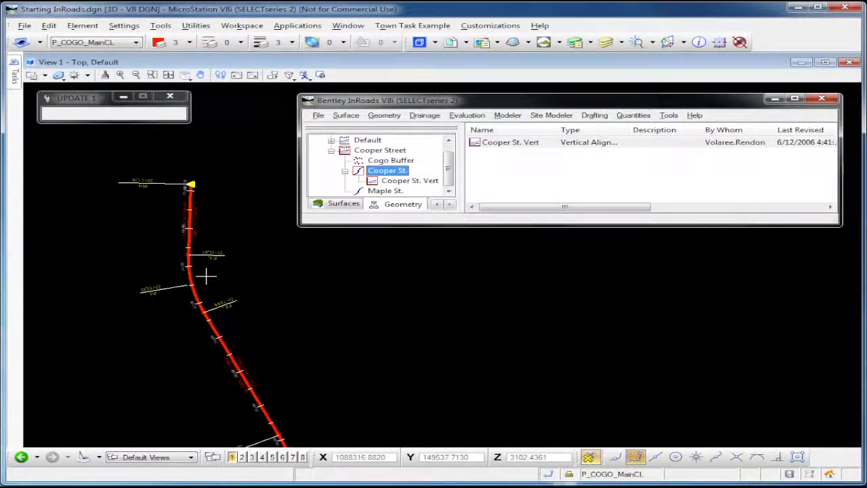
pyautogui.scroll(2, 207, 275)
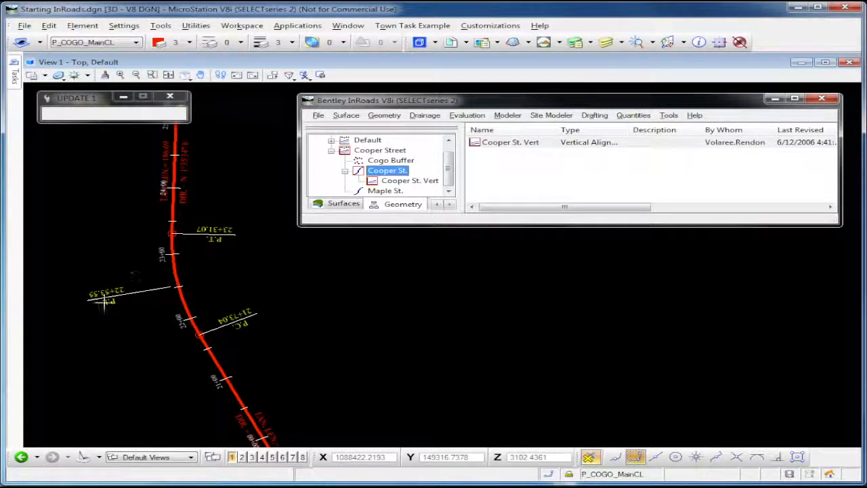
pyautogui.scroll(-2, 149, 250)
pyautogui.scroll(4, 170, 267)
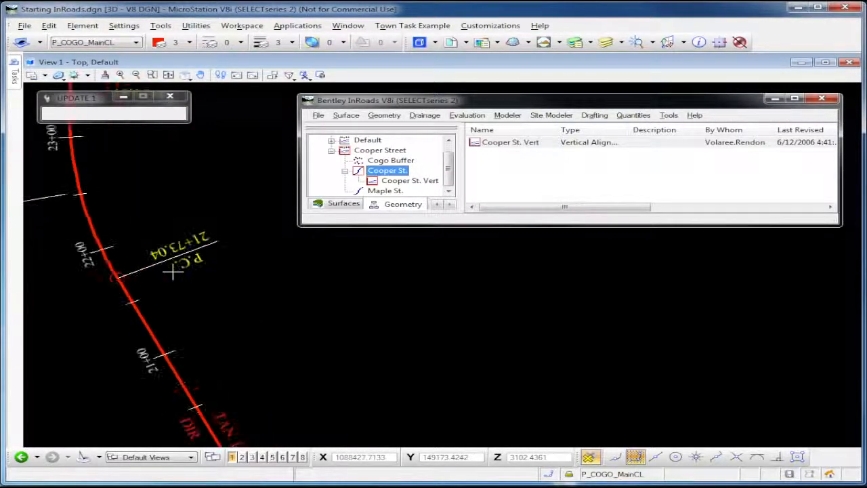
pyautogui.scroll(-3, 178, 270)
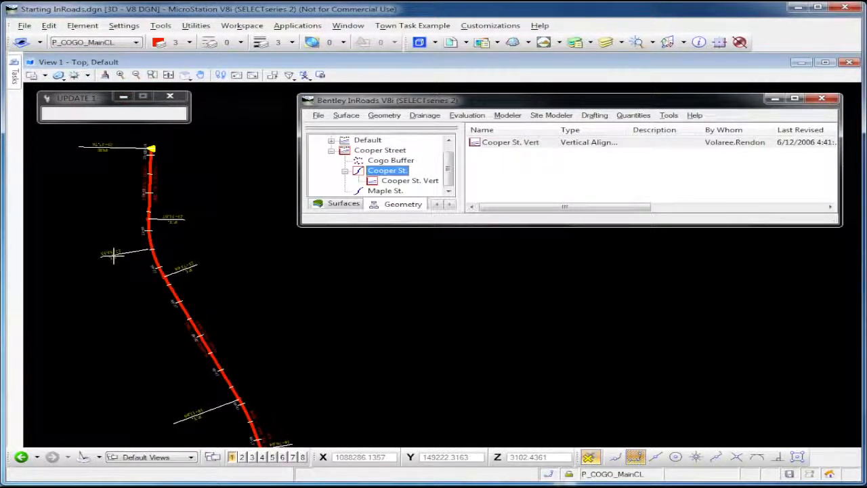
pyautogui.scroll(3, 113, 255)
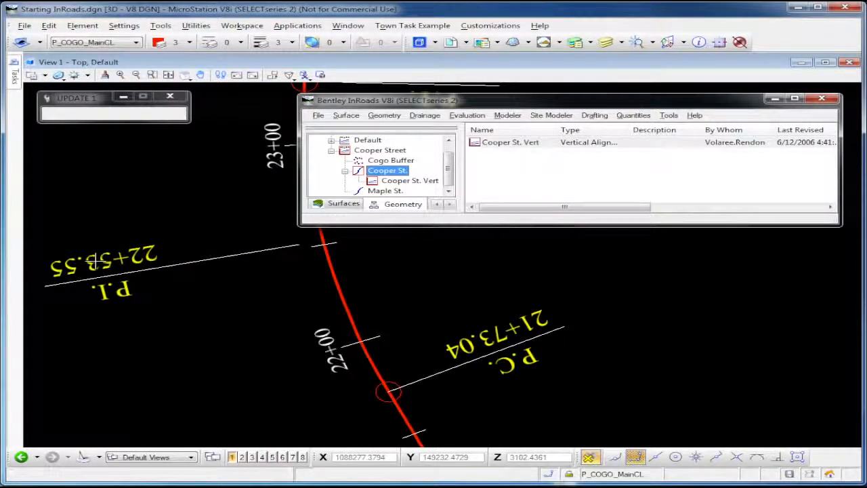
pyautogui.scroll(-4, 103, 232)
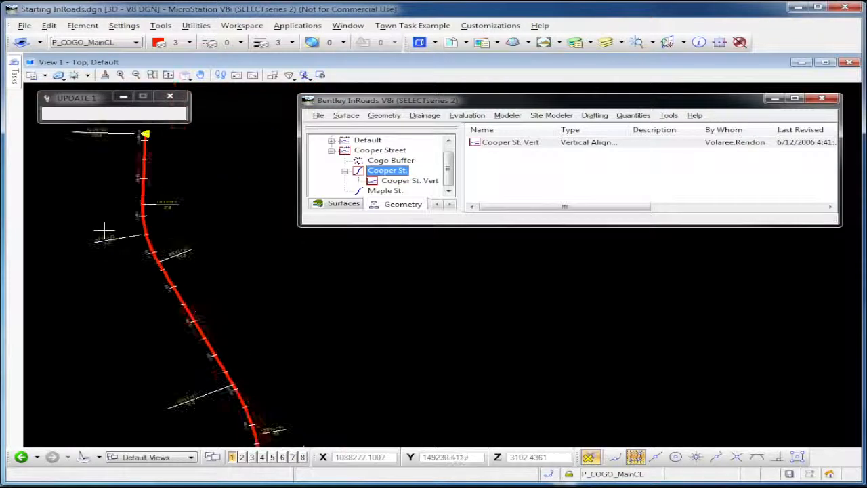
pyautogui.moveTo(177, 286); pyautogui.dragTo(176, 222, button='middle')
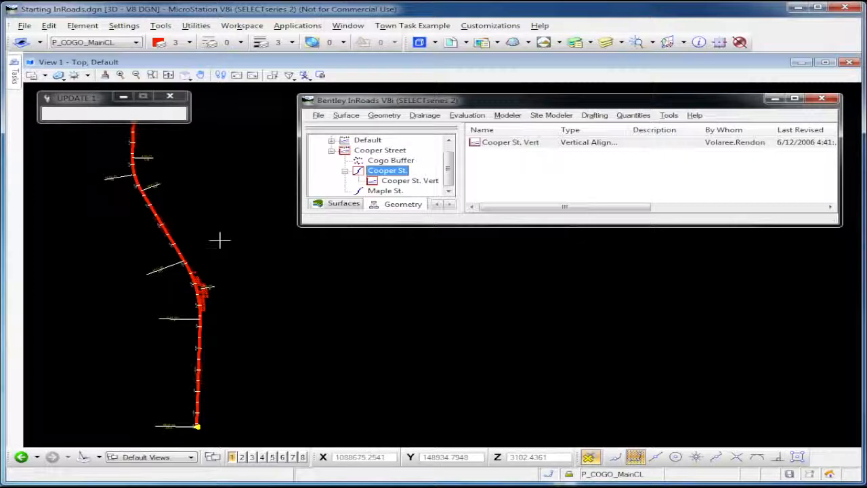
pyautogui.moveTo(219, 240); pyautogui.dragTo(202, 237, button='middle')
pyautogui.moveTo(202, 236); pyautogui.dragTo(255, 246)
pyautogui.rightClick(249, 247)
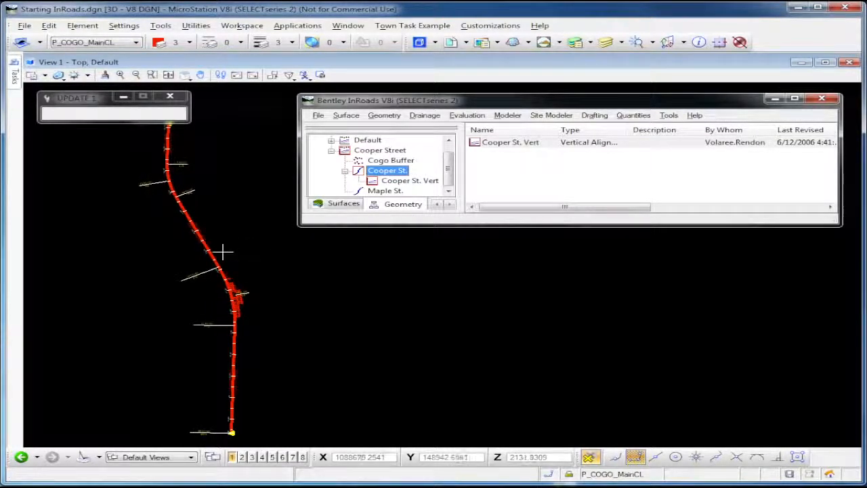